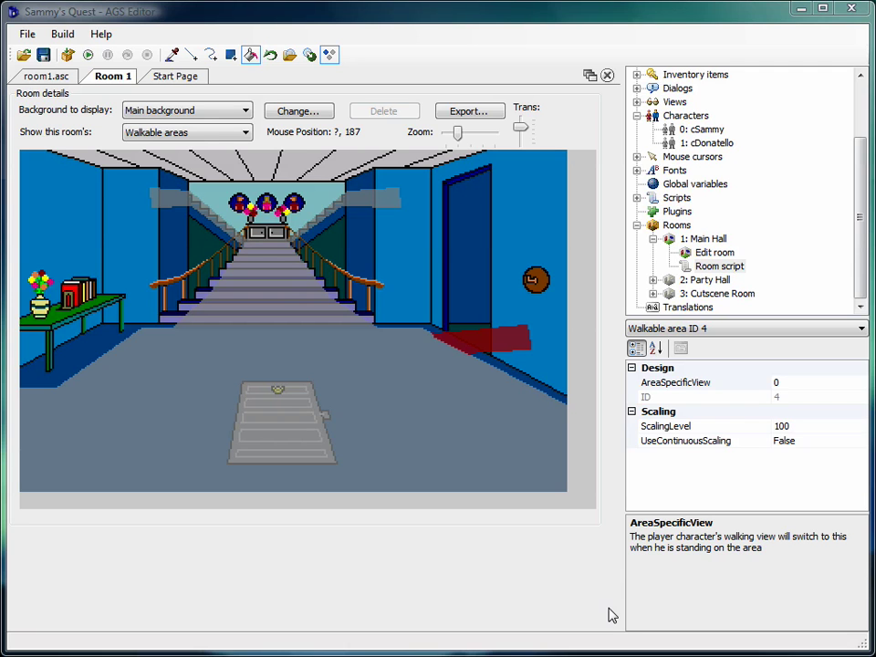
Restore the minimised Map - Paint window showing the town map.
left_click(497, 653)
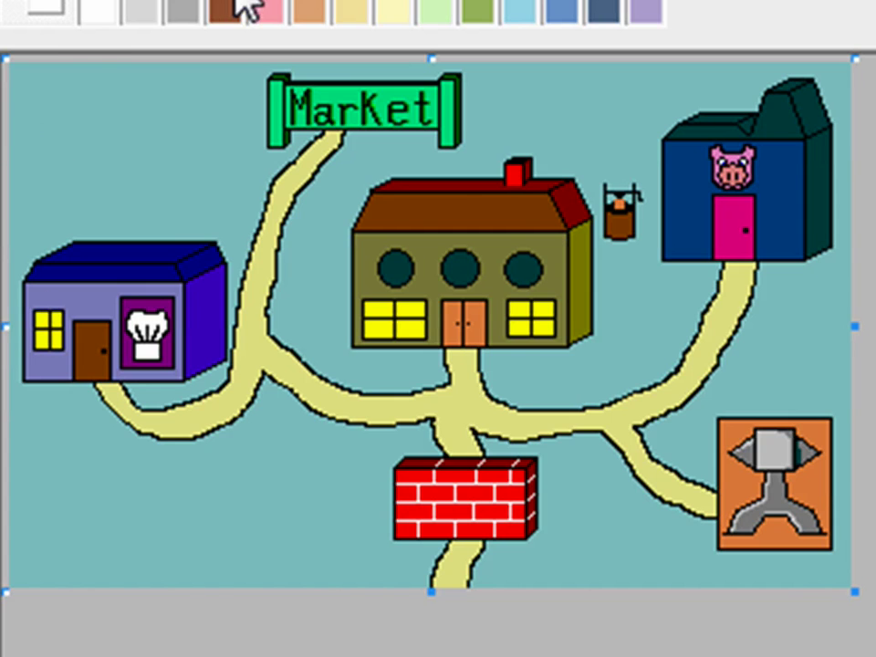
Draw dark lines across the map's top, below the pig house, beside the anvil, houses, brick wall and well.
mouse_move(31, 133)
left_mouse_down()
mouse_move(862, 123)
mouse_move(863, 138)
left_mouse_up()
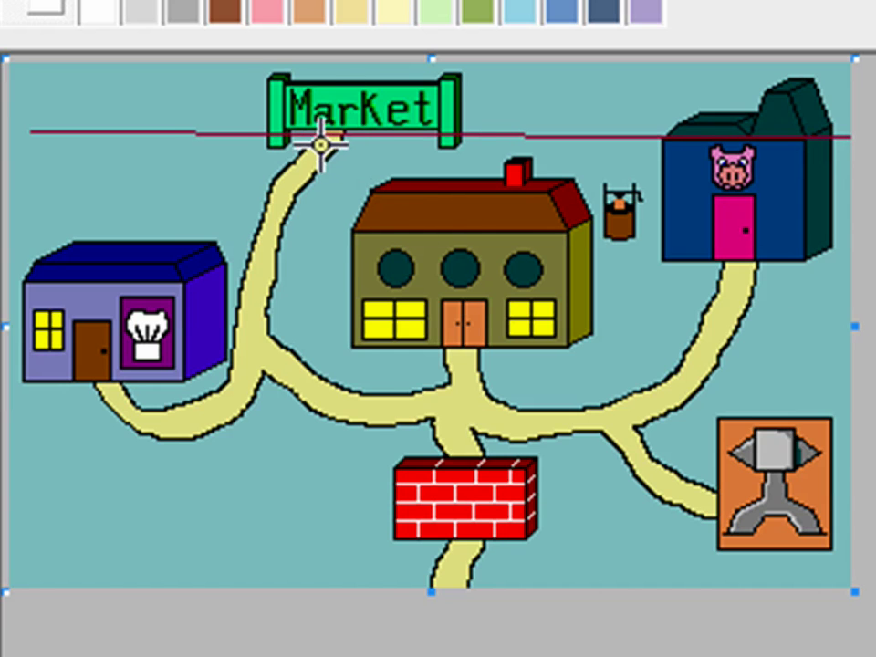
left_click_drag(660, 268, 672, 268)
left_click_drag(726, 263, 860, 265)
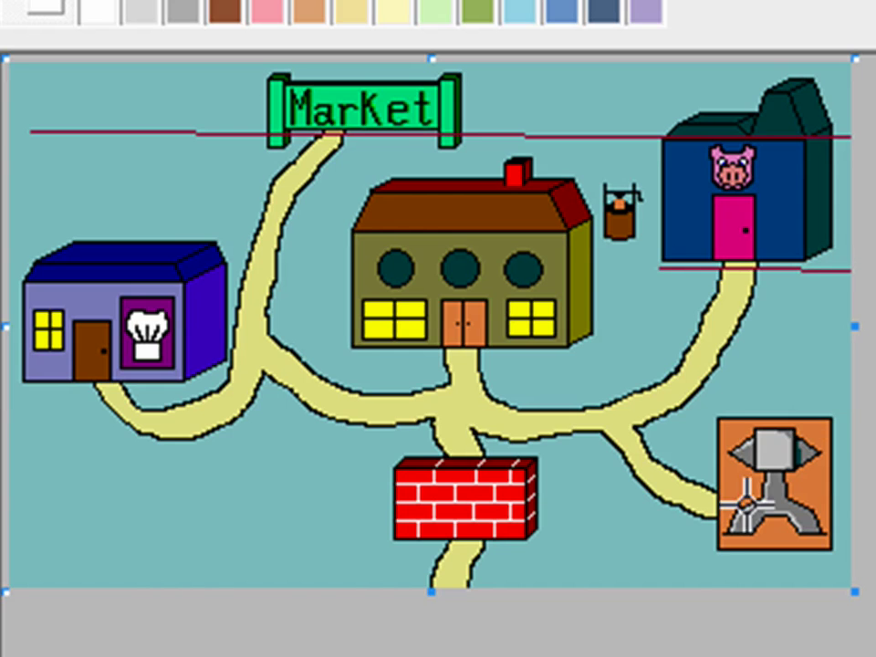
left_click_drag(696, 422, 697, 572)
left_click_drag(525, 447, 377, 447)
left_click_drag(563, 359, 385, 359)
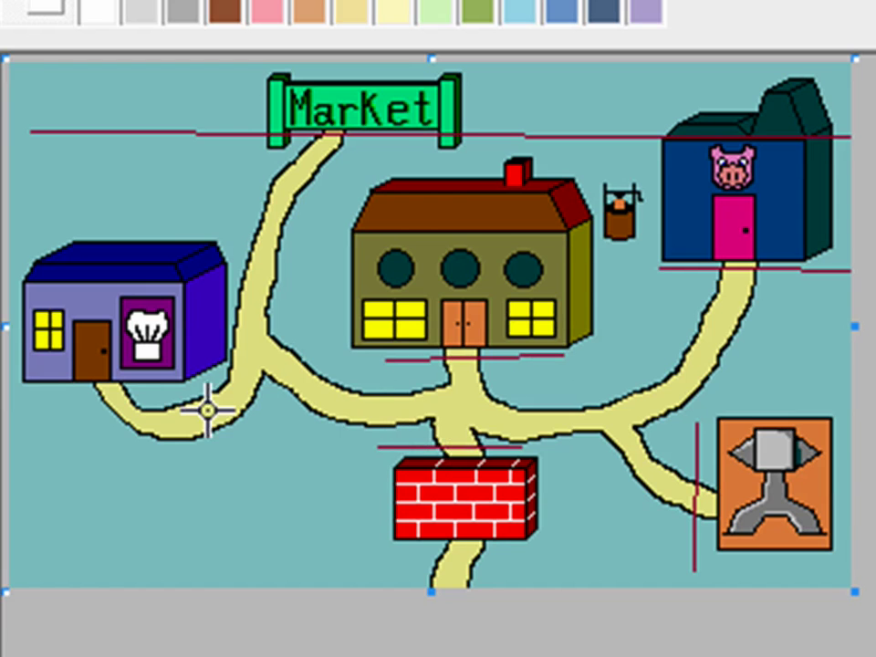
left_click_drag(44, 401, 157, 394)
left_click_drag(595, 257, 655, 237)
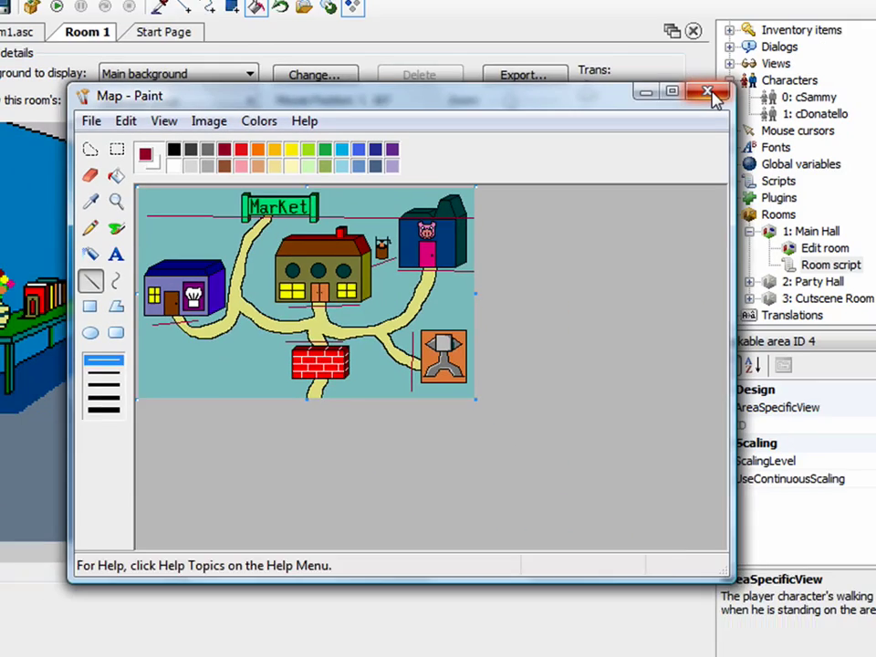
Close Paint without saving and create a new blank room 4.
left_click(875, 0)
left_click(413, 354)
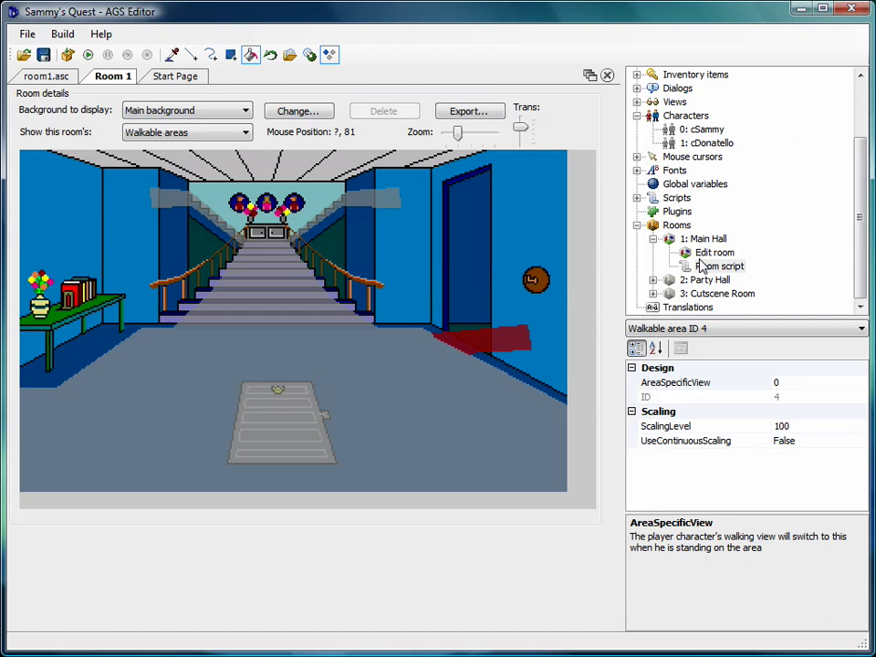
left_click(652, 239)
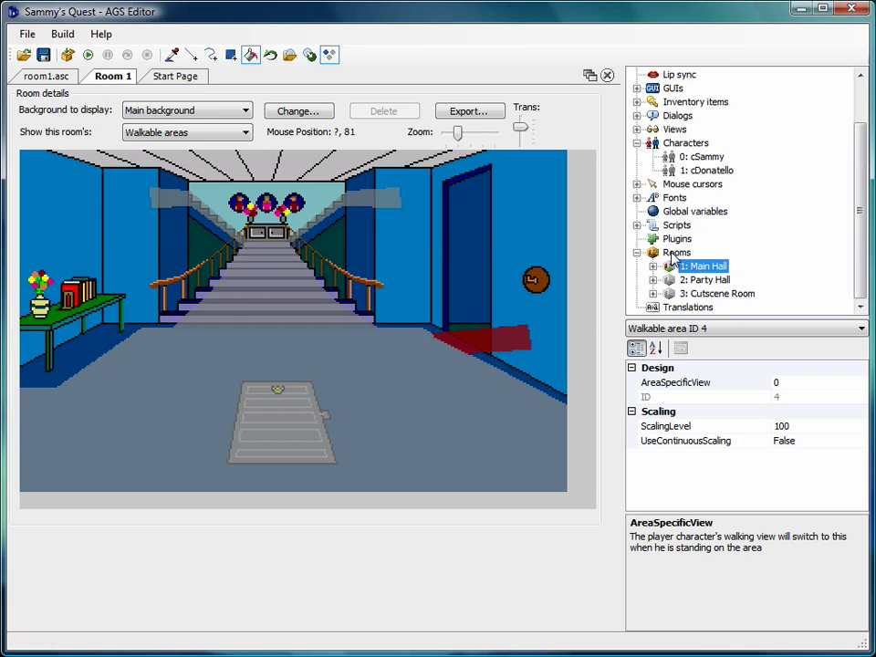
right_click(677, 252)
left_click(721, 263)
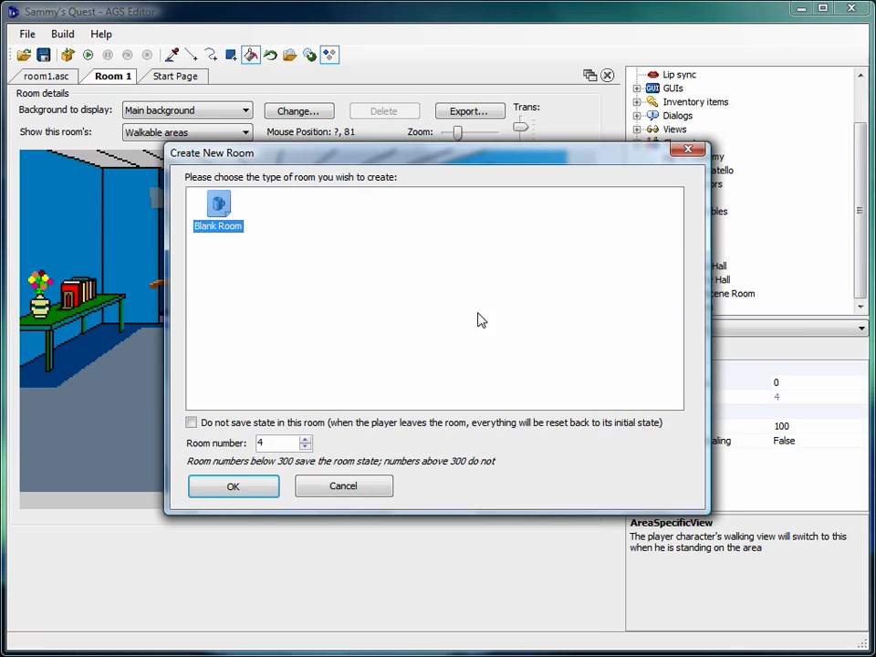
left_click(234, 486)
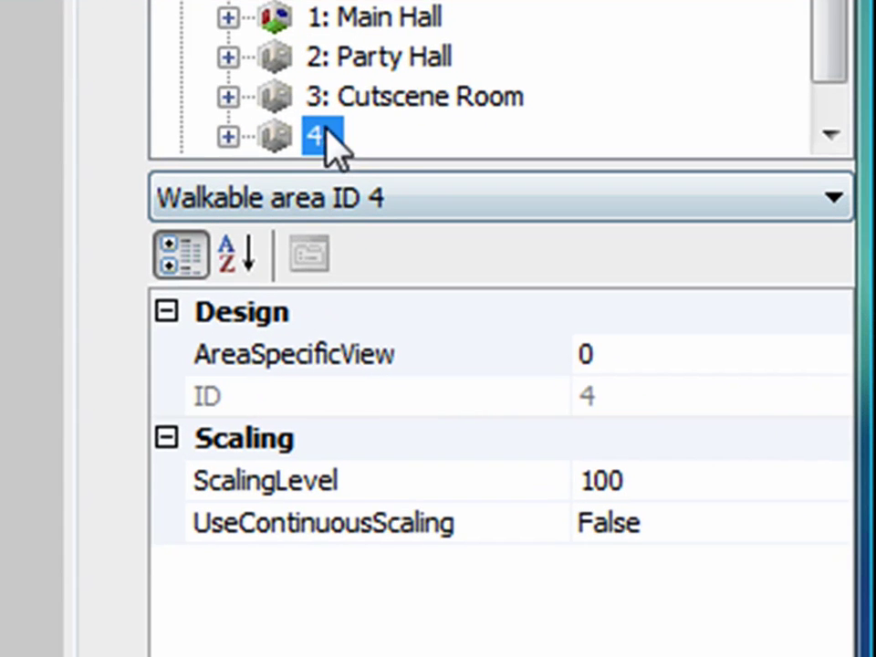
Open room 4 for editing and set its Description to Map.
double_click(321, 137)
double_click(382, 104)
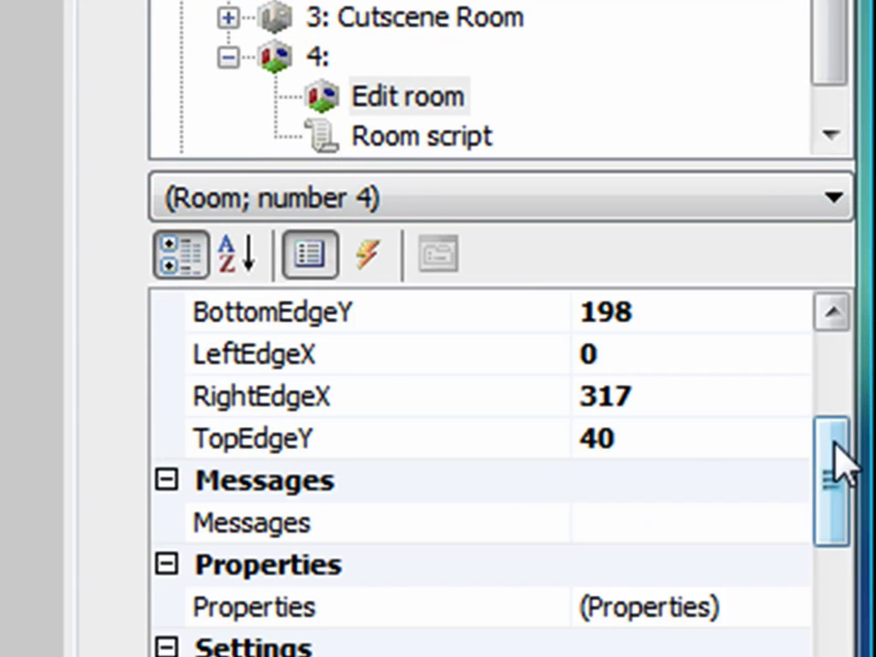
left_click_drag(844, 465, 827, 361)
left_click(602, 356)
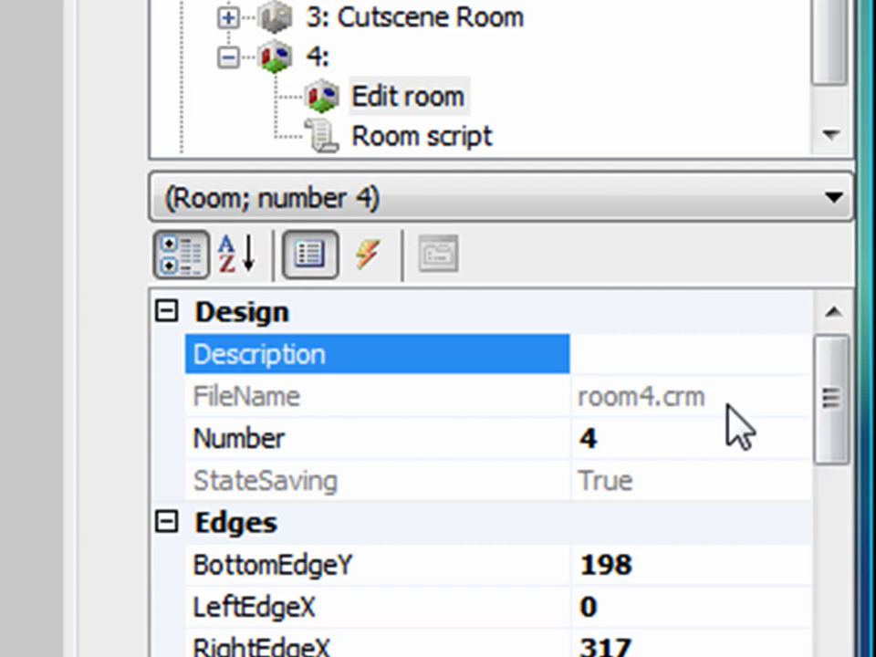
type("Map")
key("Return")
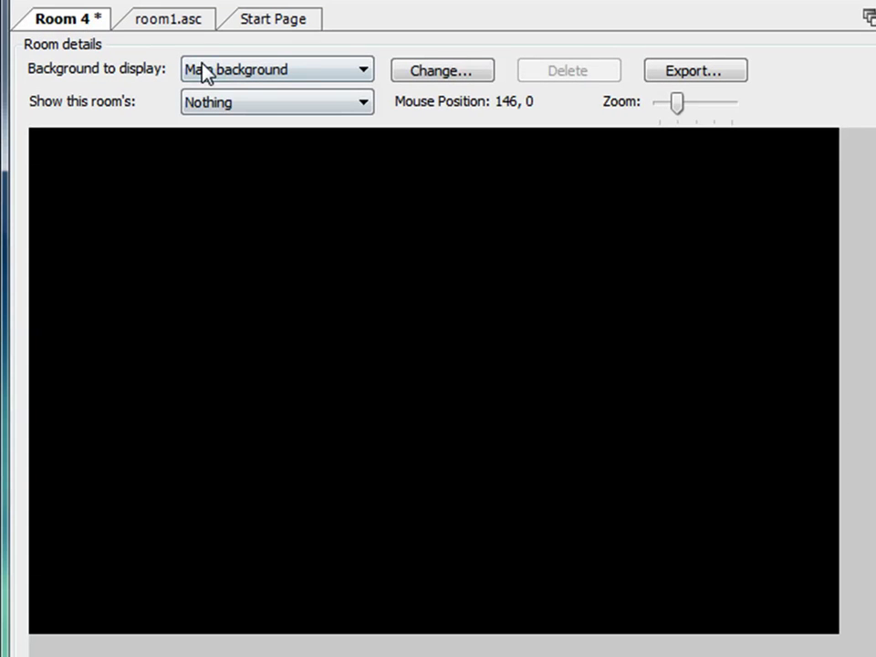
Load the Map image from the Backgrounds folder as room 4's main background.
left_click(410, 70)
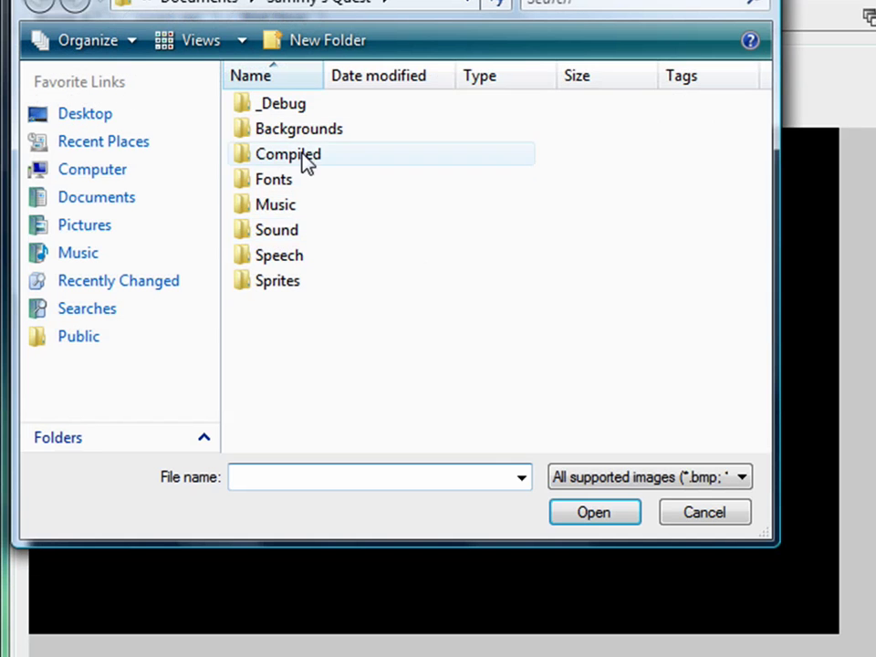
double_click(303, 130)
left_click(466, 146)
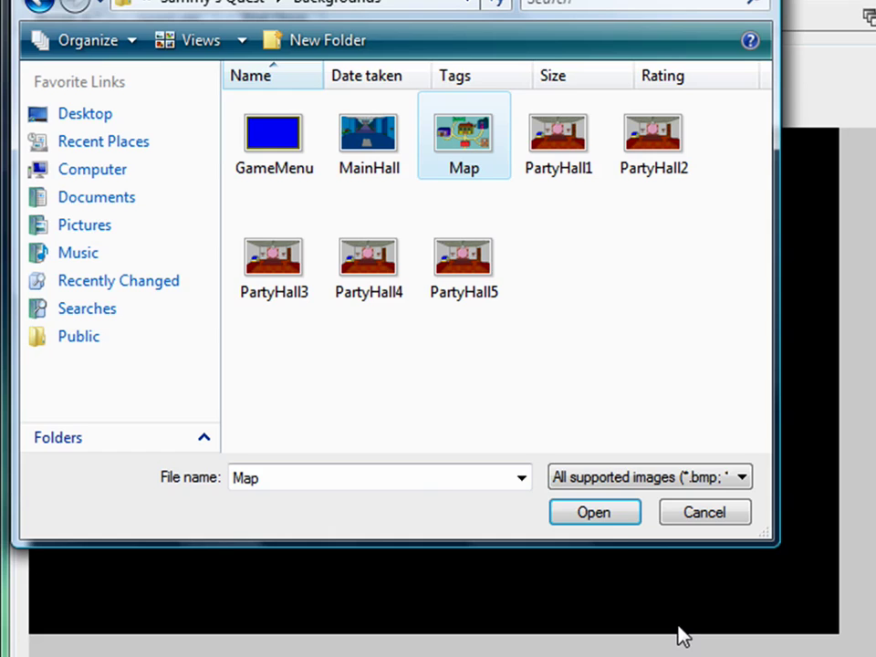
left_click(620, 531)
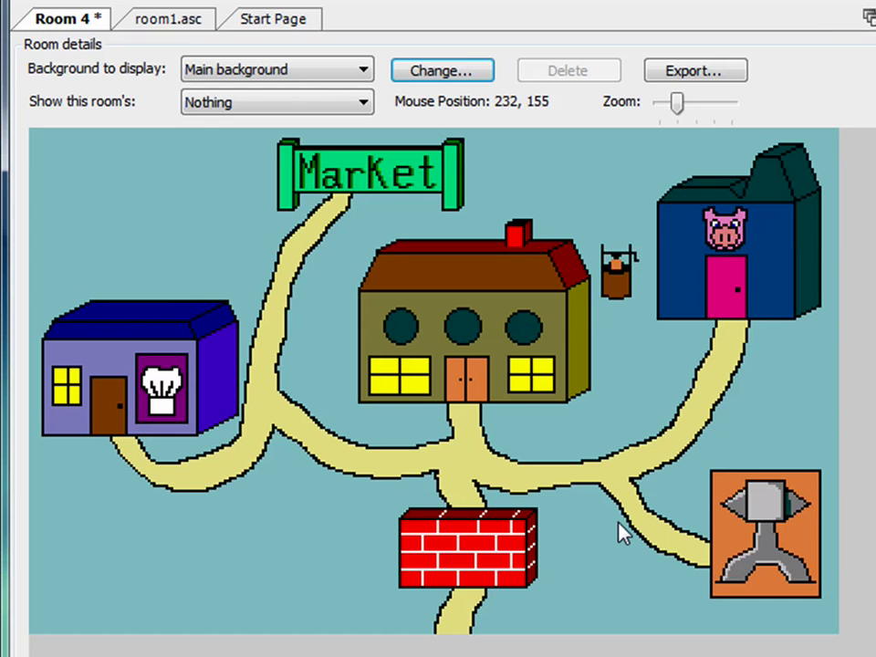
left_click(229, 104)
Fill the whole map as walkable area 1 with ScalingLevel 30, then show the Regions layer.
left_click(254, 191)
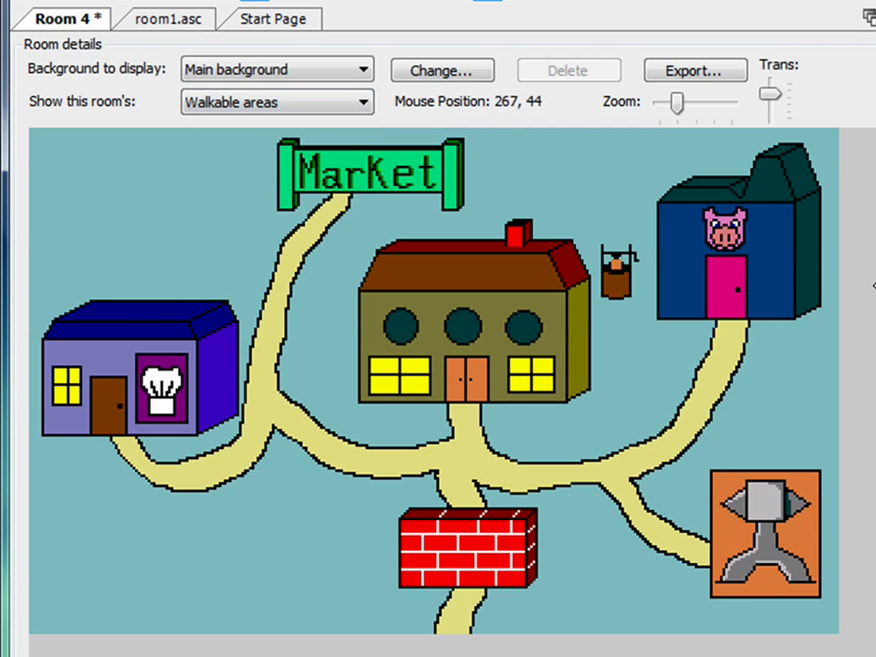
left_click(372, 206)
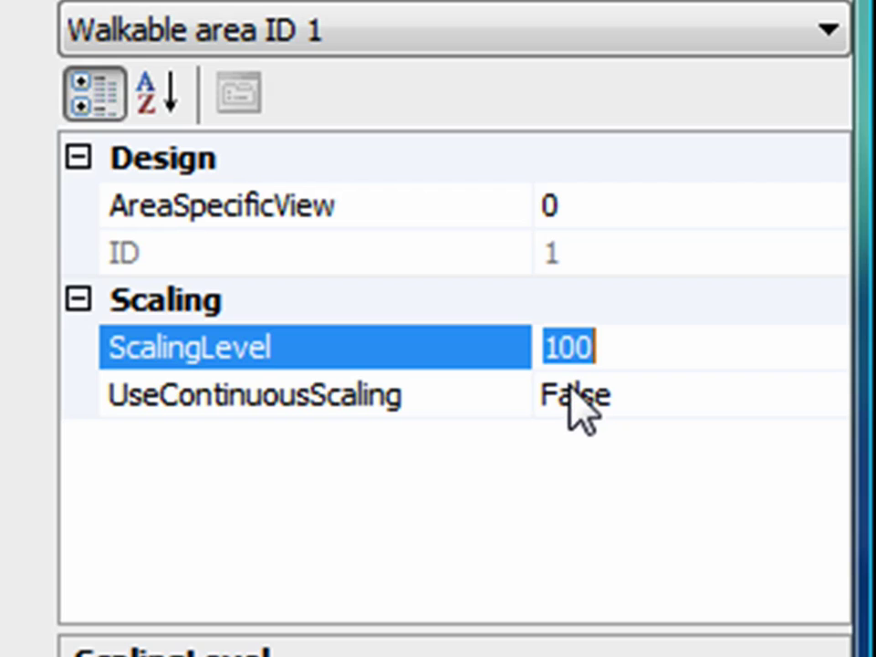
type("2")
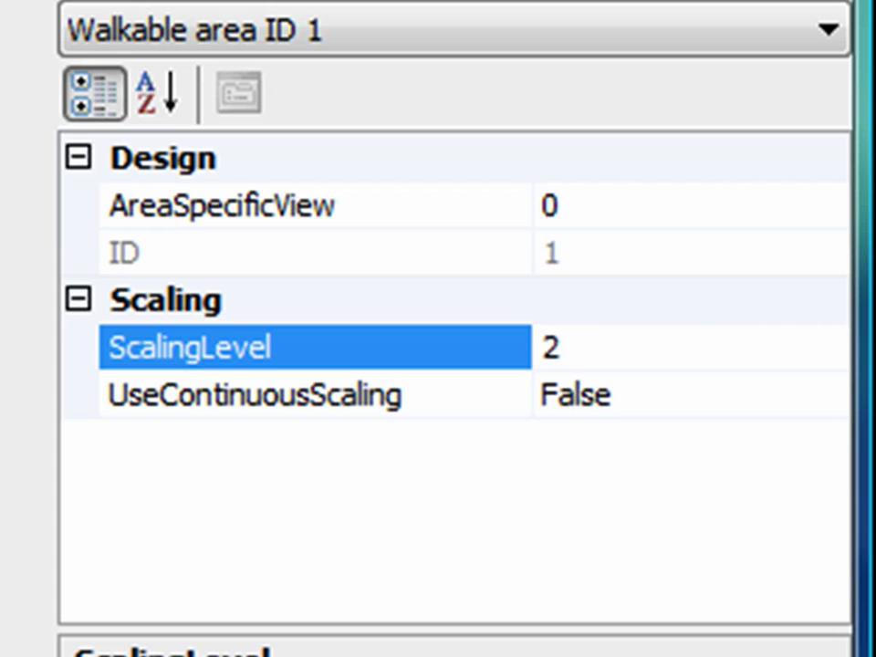
key("BackSpace")
type("30")
key("Return")
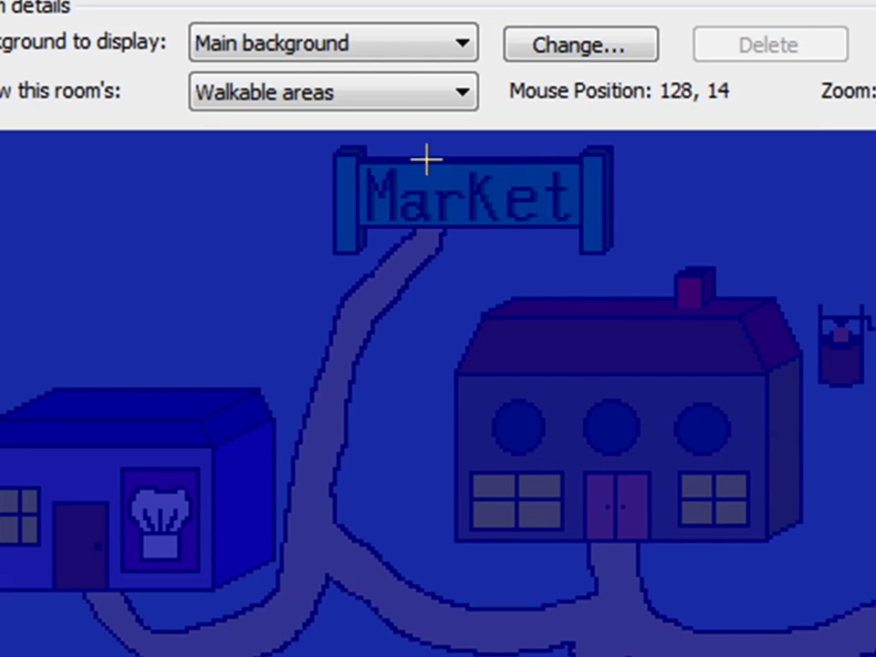
left_click(399, 104)
left_click(373, 274)
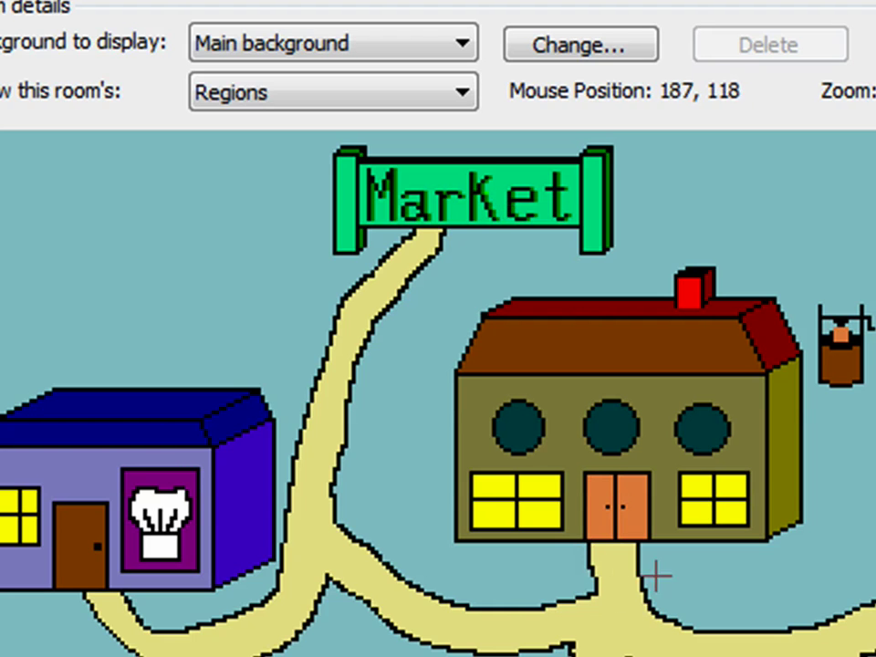
Draw region 1 on the path below the central house's door and select its Walks onto region event.
left_click_drag(567, 553, 670, 573)
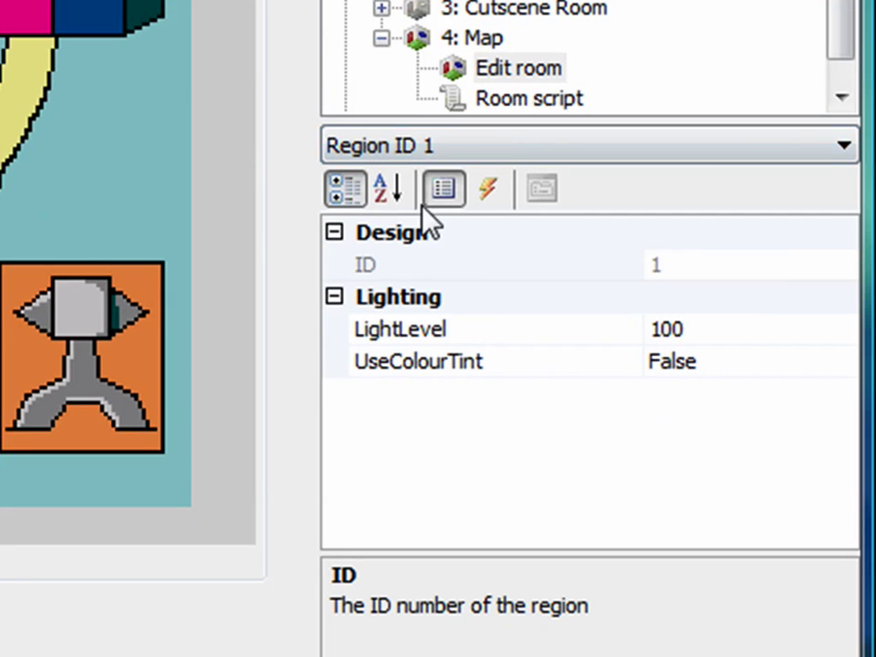
left_click(495, 193)
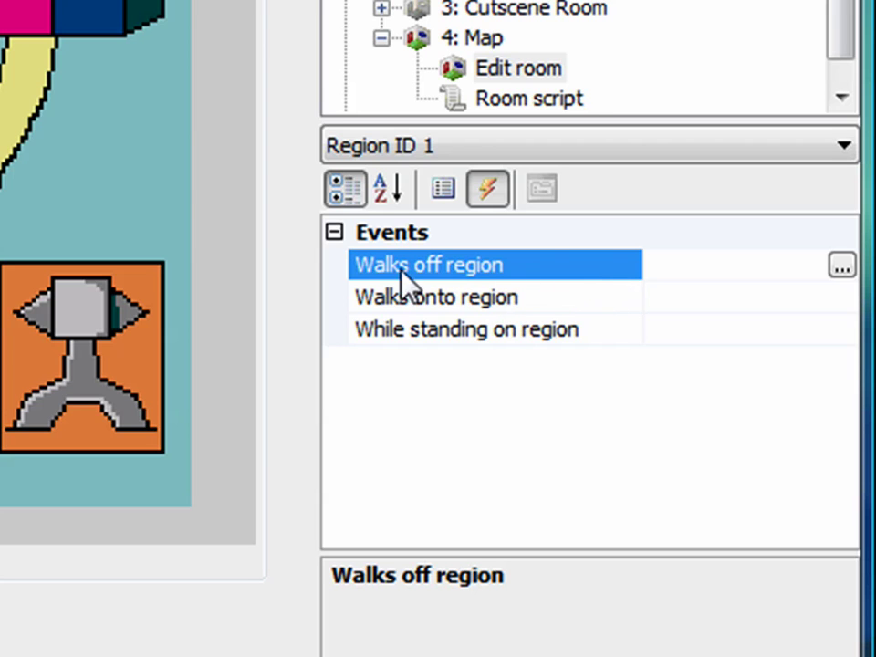
left_click(507, 301)
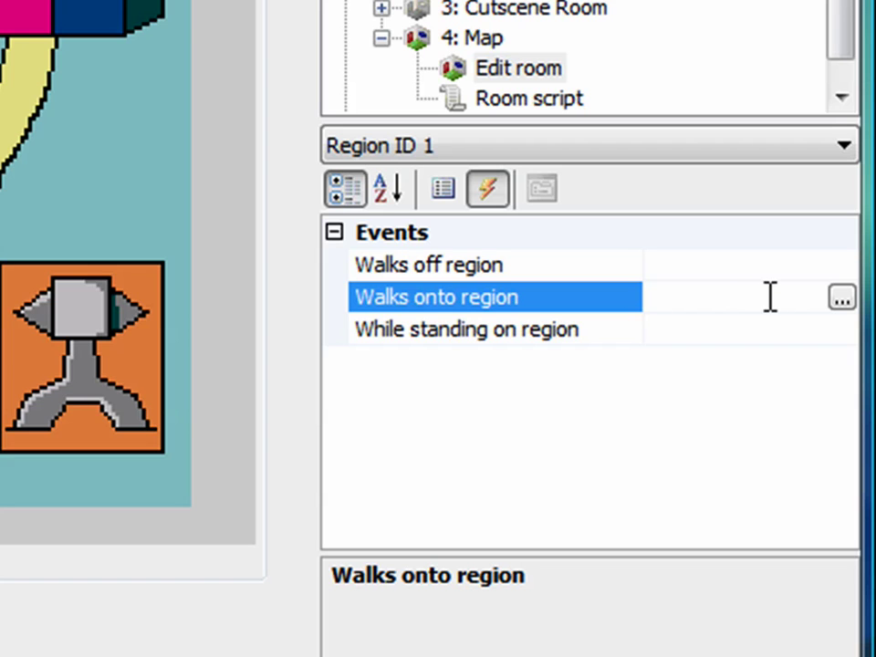
Create region1_WalksOnto and write cSammy.ChangeRoom(1, 160, 160); inside it.
left_click(847, 300)
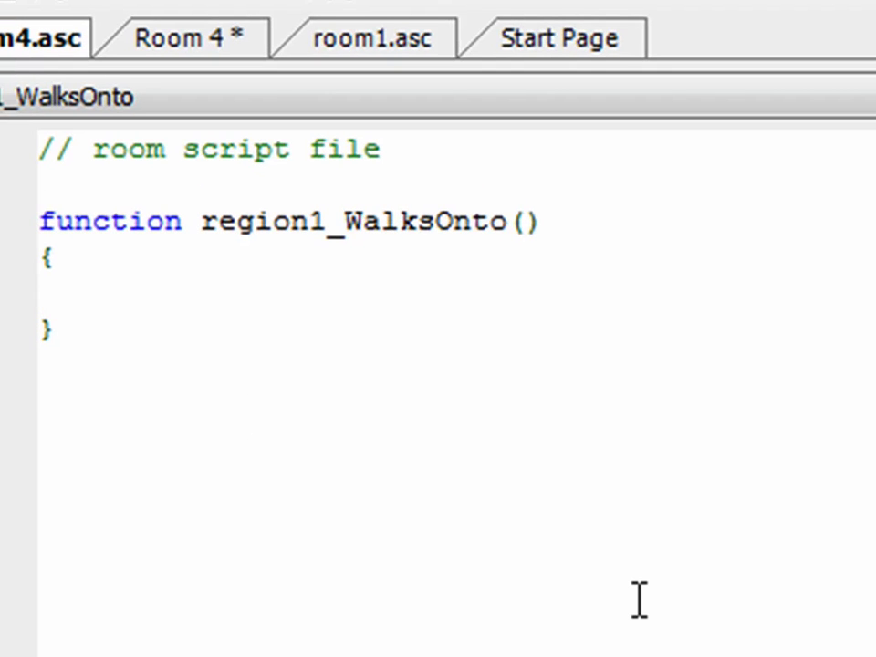
key("Tab")
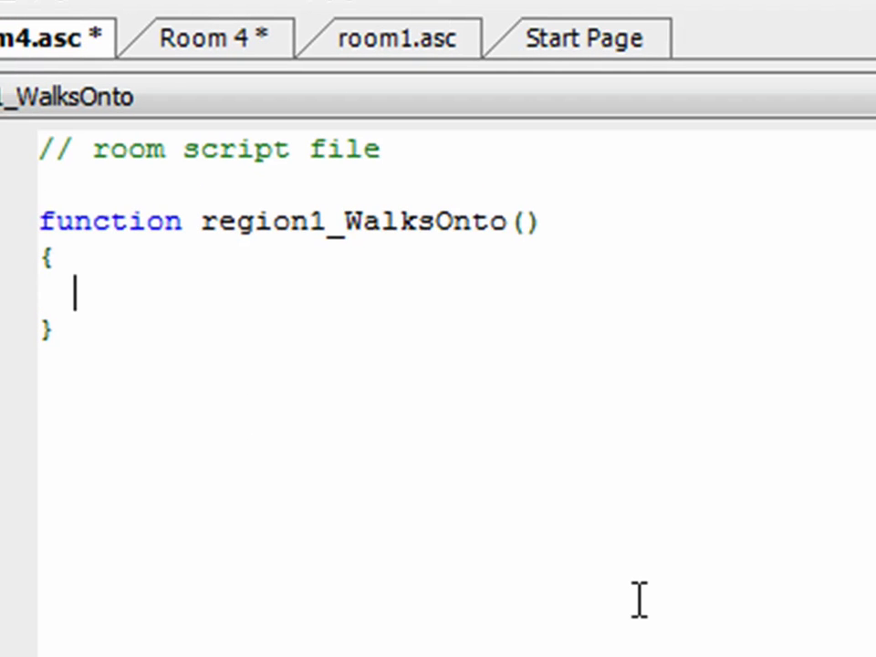
type("cSammy.")
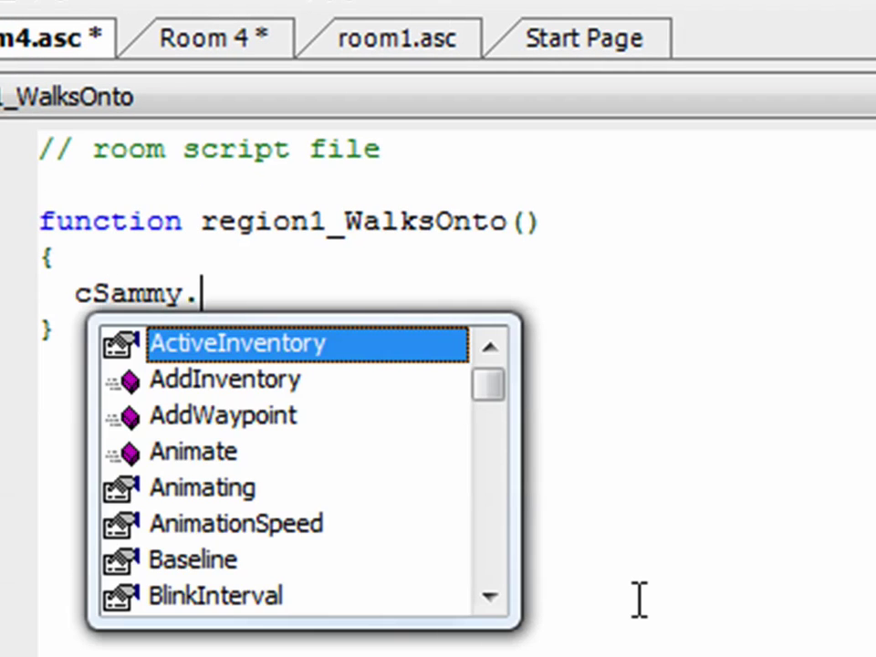
type("Change")
type("Room(")
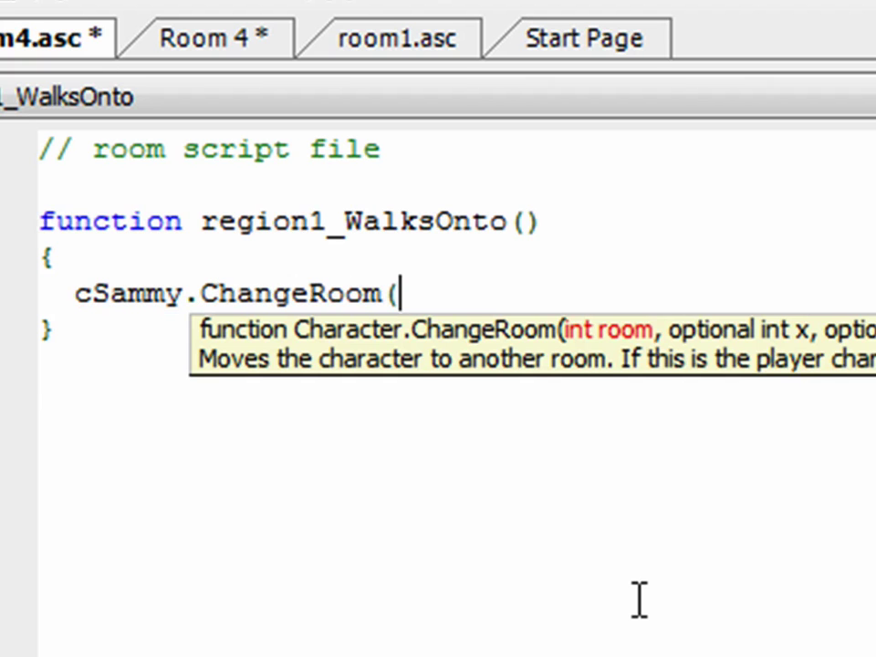
type("1, ")
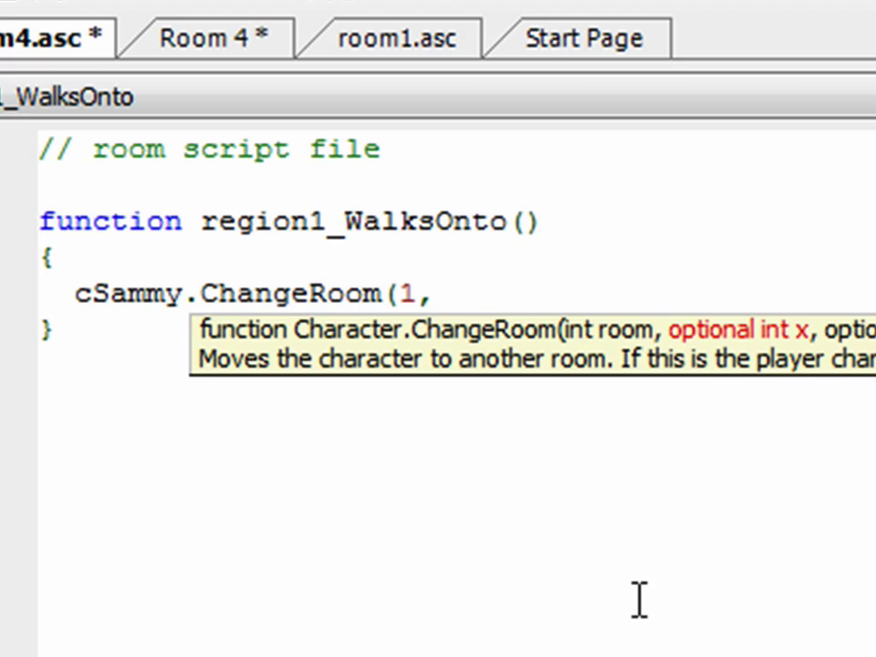
type("160, 160")
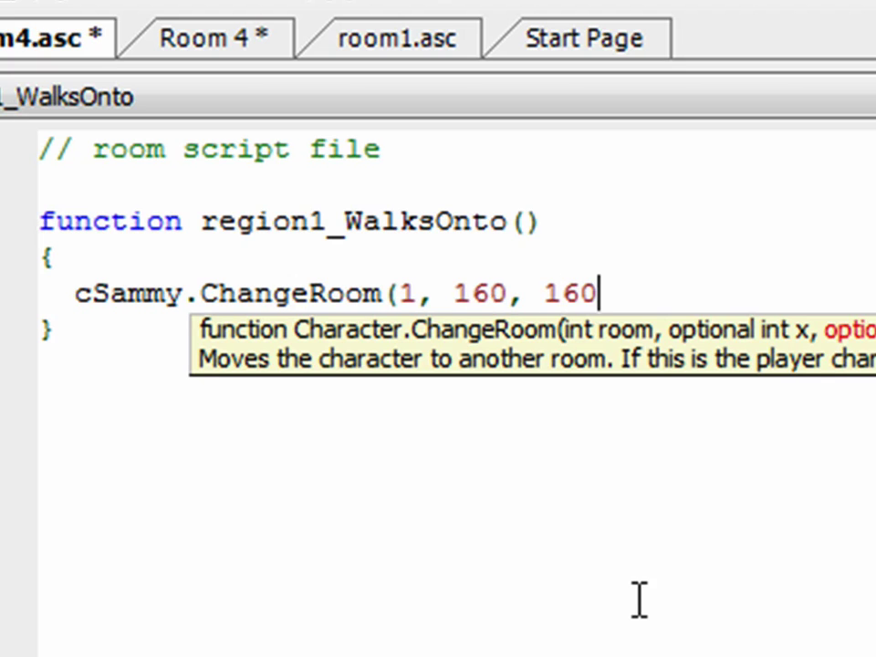
type(");")
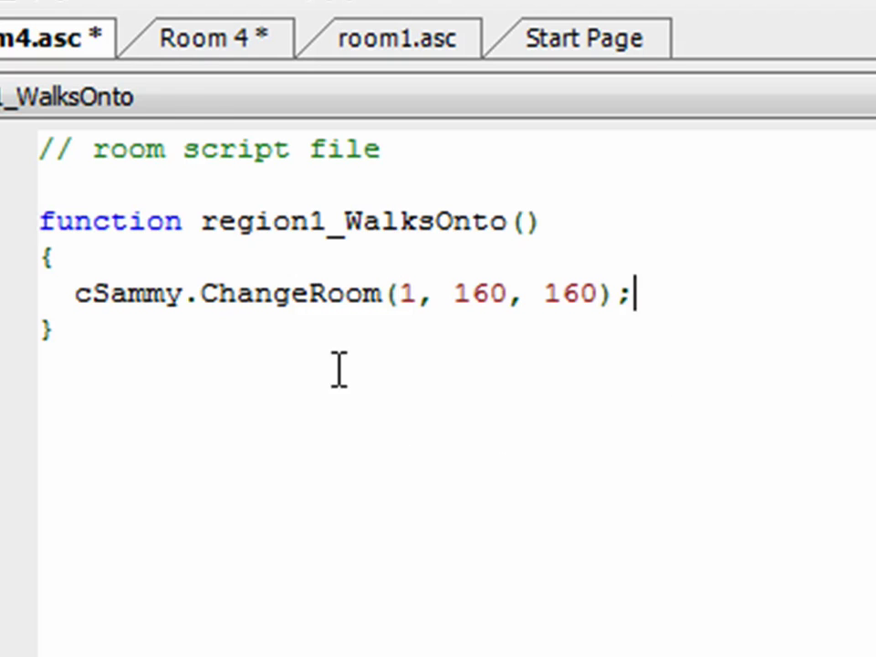
Launch the game test, jump to the 4 Map room and walk Sammy to the path junction.
left_click(111, 3)
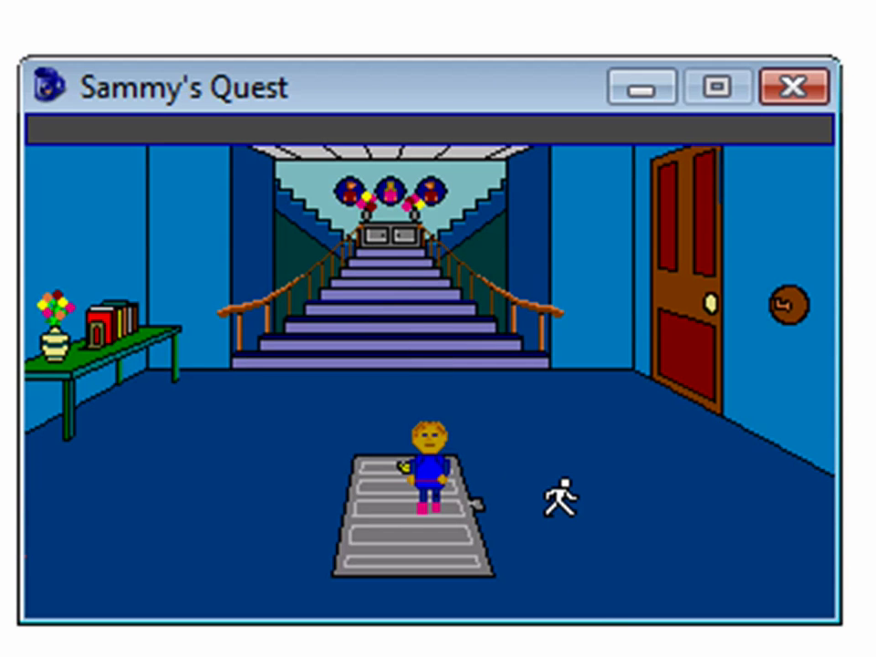
key("ctrl+x")
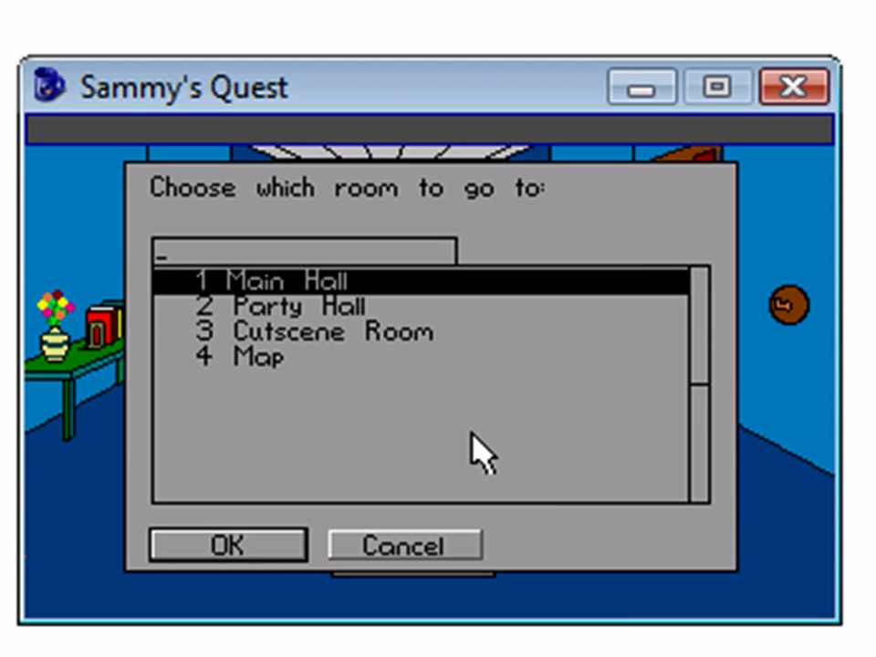
left_click(307, 359)
left_click(266, 552)
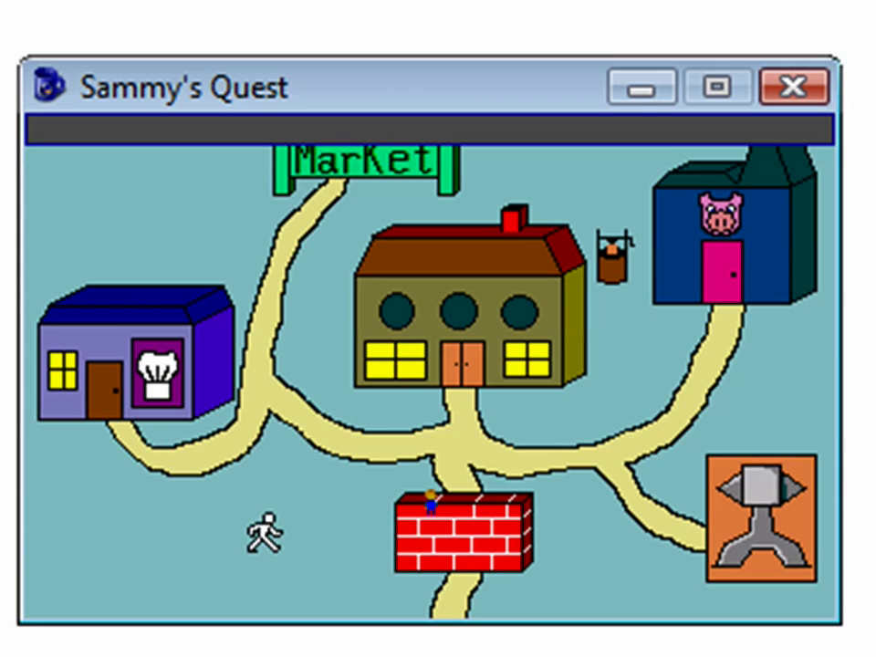
left_click(465, 445)
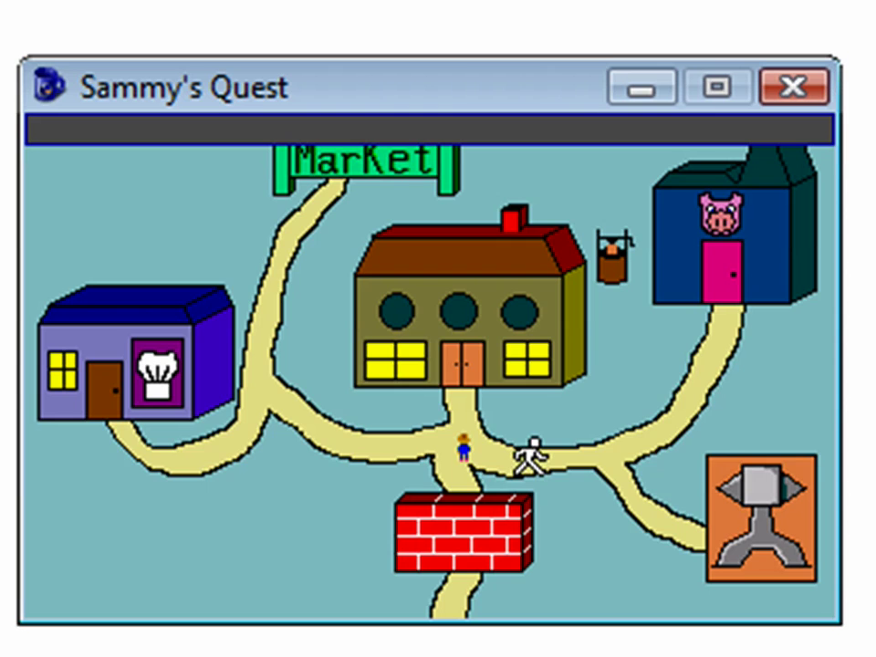
Walk Sammy around the paths and onto the house door region, returning him to the Main Hall.
key("ctrl+x")
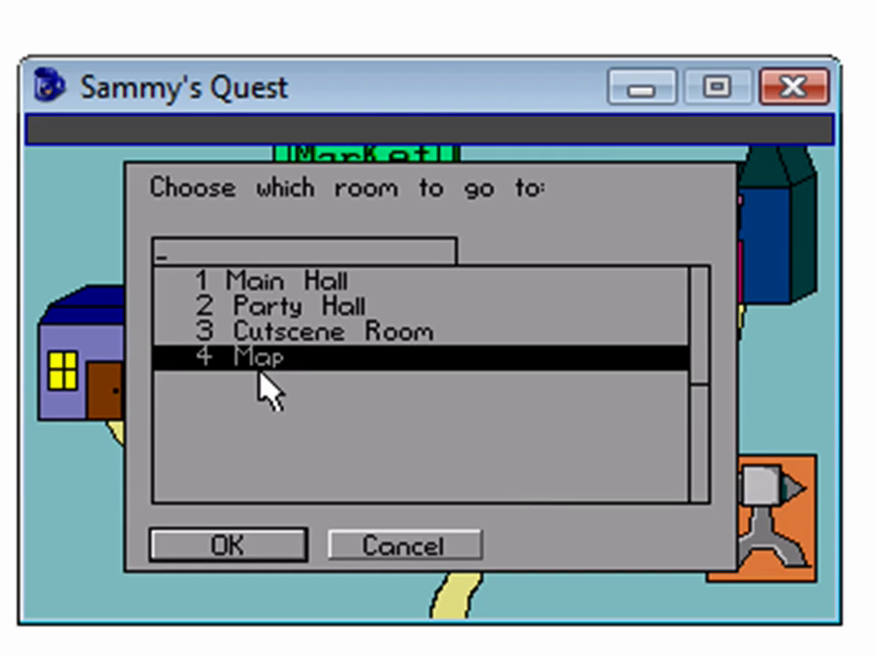
left_click(419, 549)
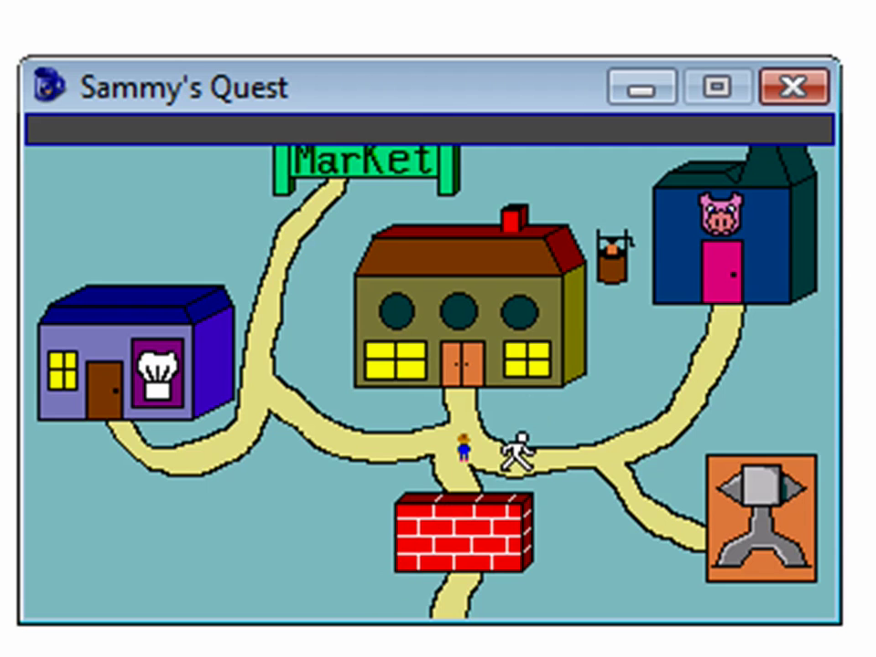
left_click(391, 436)
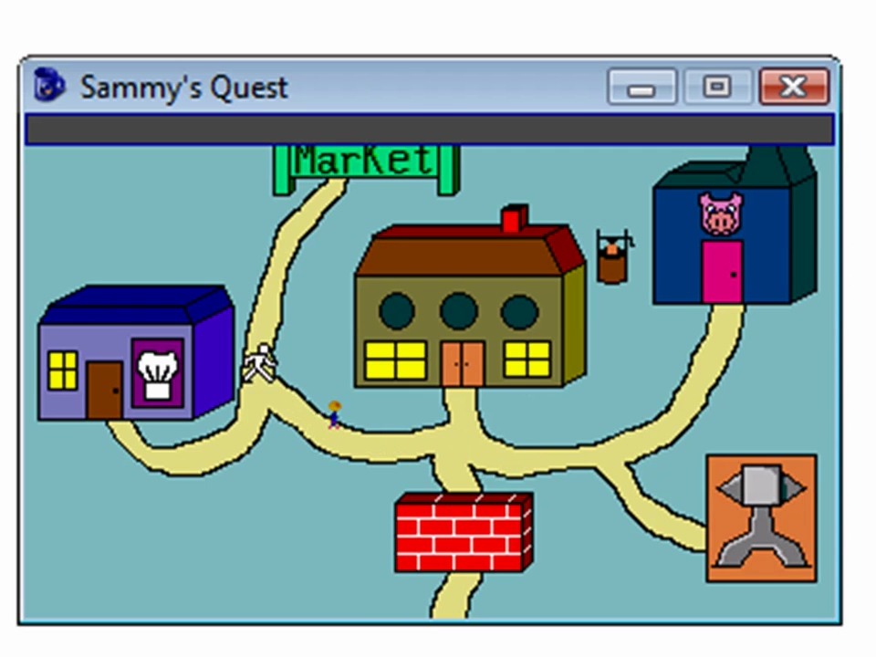
left_click(282, 278)
left_click(374, 452)
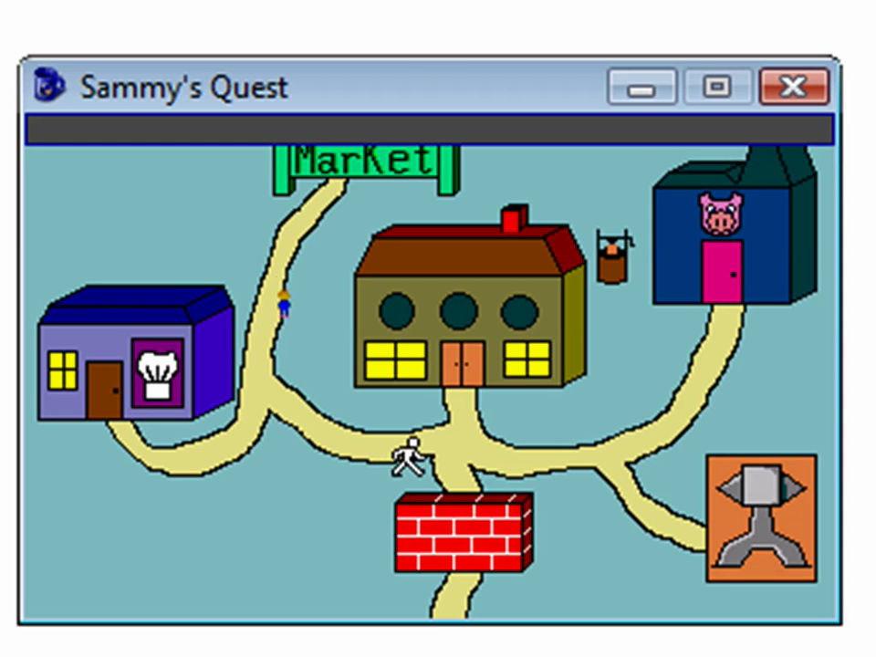
left_click(466, 447)
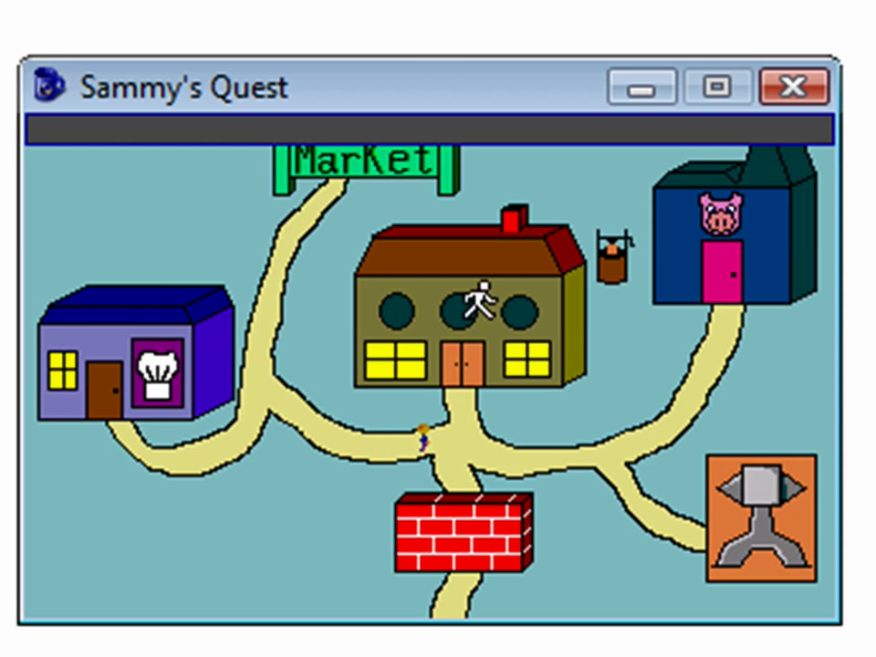
left_click(468, 350)
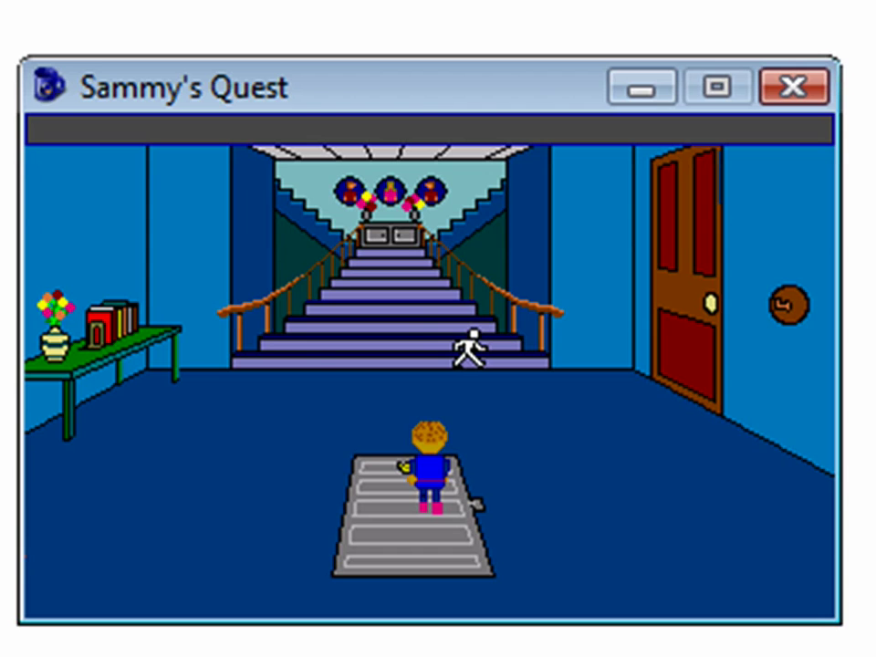
Jump back to the 4 Map room, walk Sammy up the path, and close the running game.
key("ctrl+x")
left_click(311, 354)
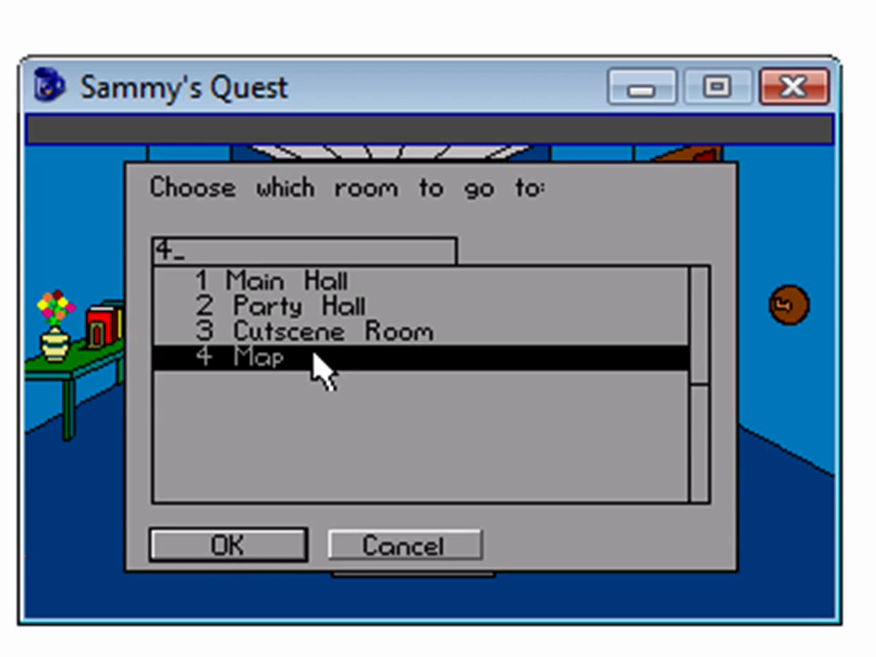
left_click(242, 547)
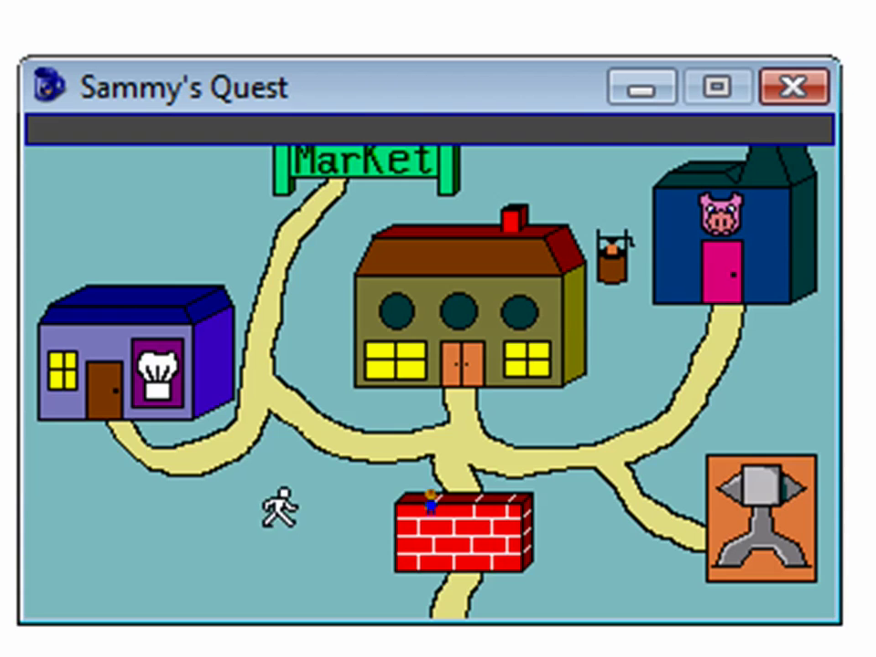
left_click(416, 427)
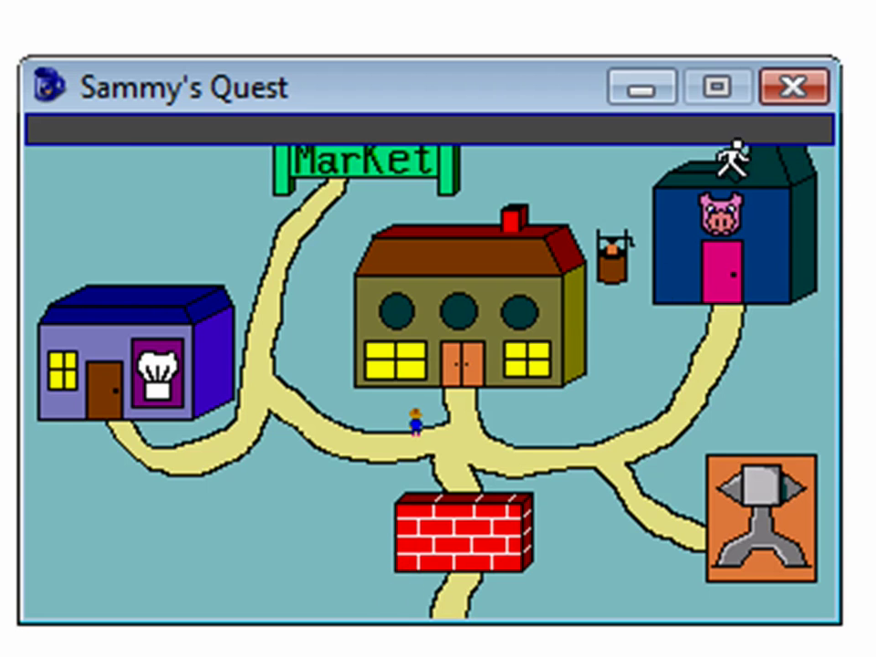
mouse_move(778, 43)
left_click(792, 88)
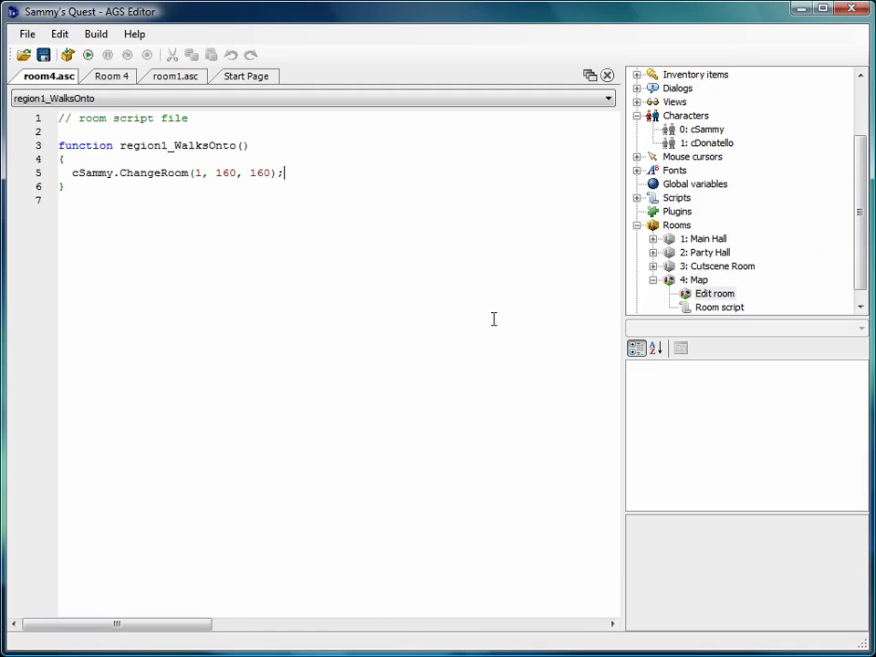
Return from room 4's script to its room editor showing region 1.
left_click(573, 561)
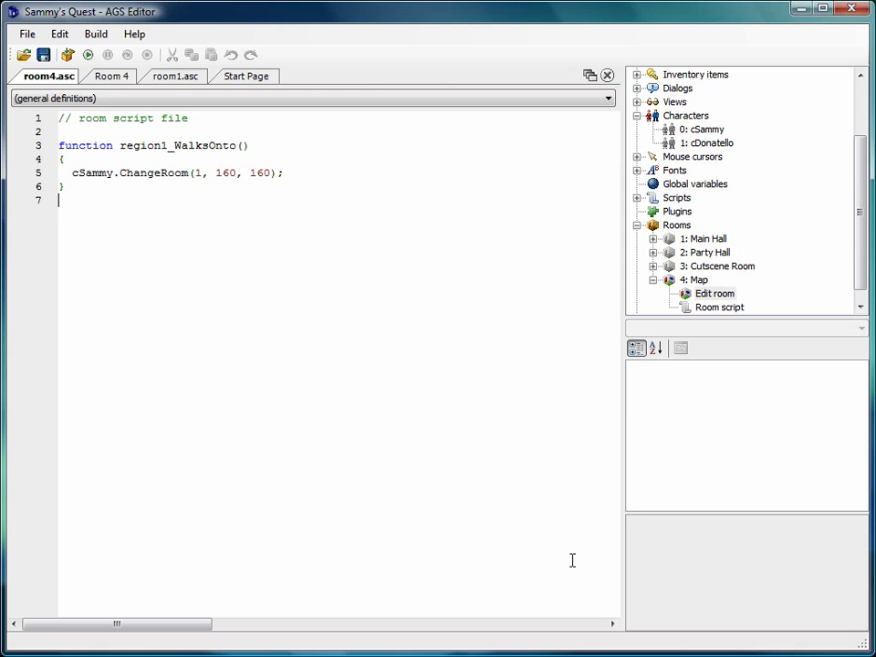
left_click(107, 78)
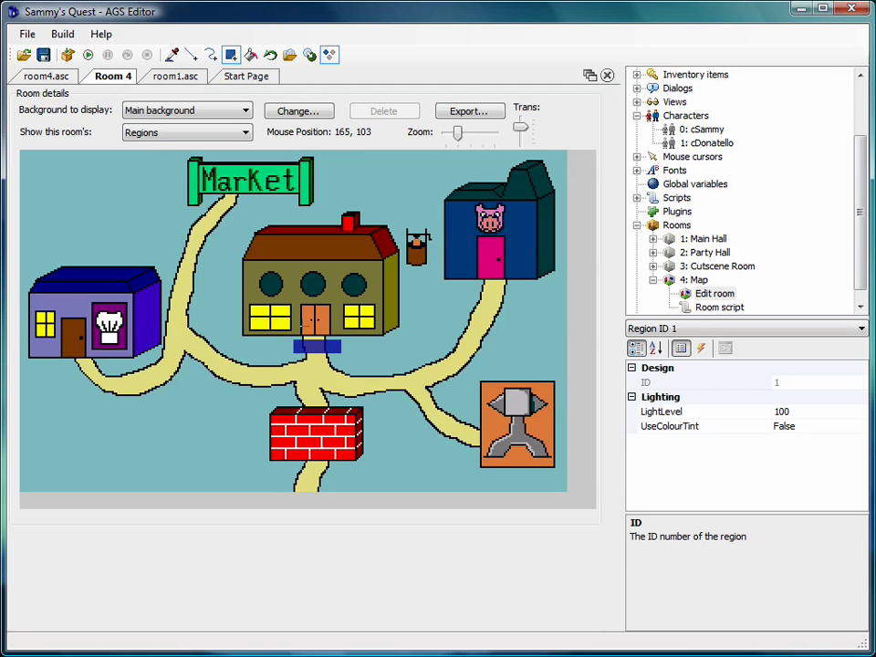
Display Region 1's events, where Walks onto region links to region1_WalksOnto.
left_click(701, 348)
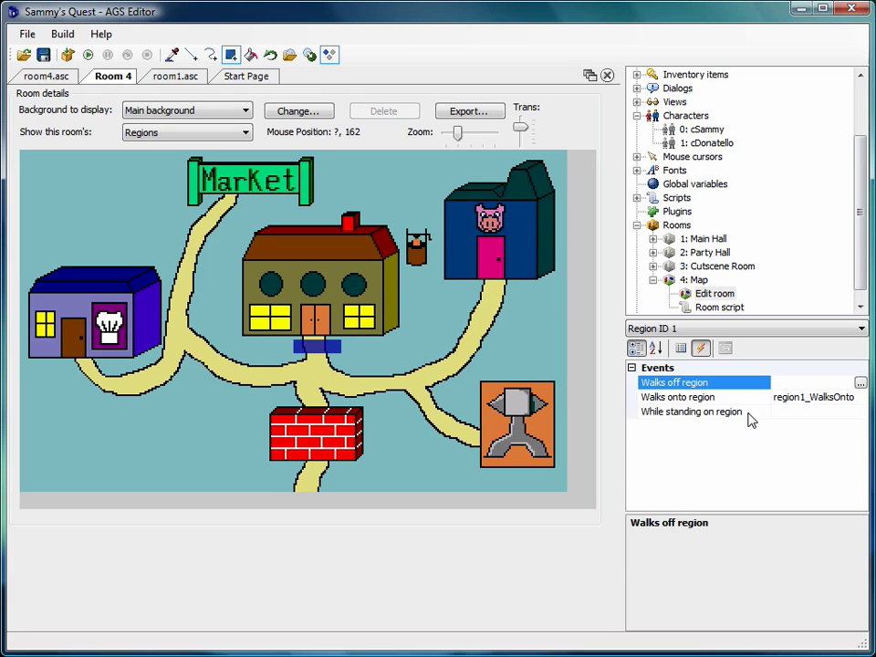
left_click(695, 413)
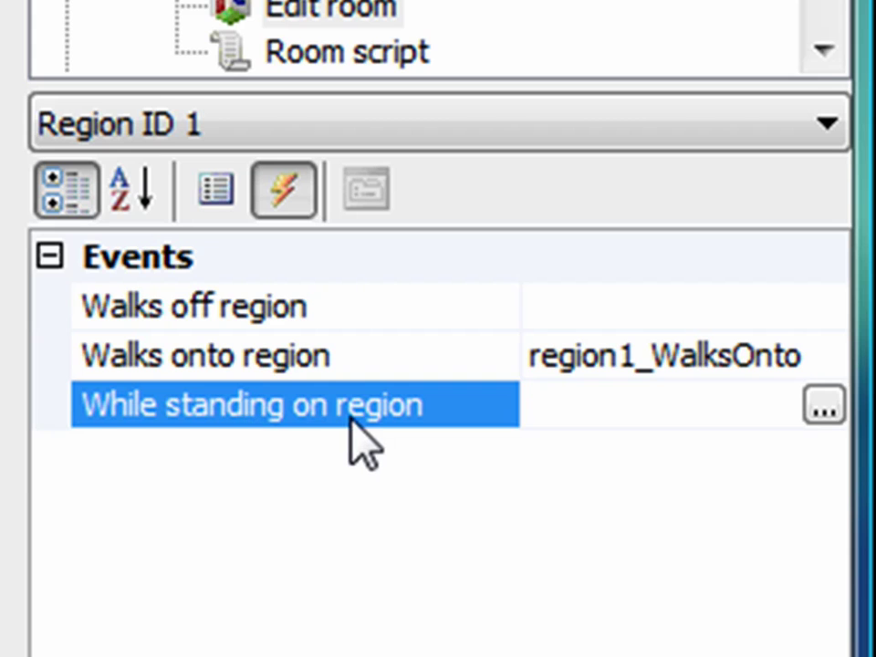
left_click(242, 310)
left_click(246, 358)
left_click(249, 315)
left_click(249, 352)
left_click(249, 318)
left_click(240, 362)
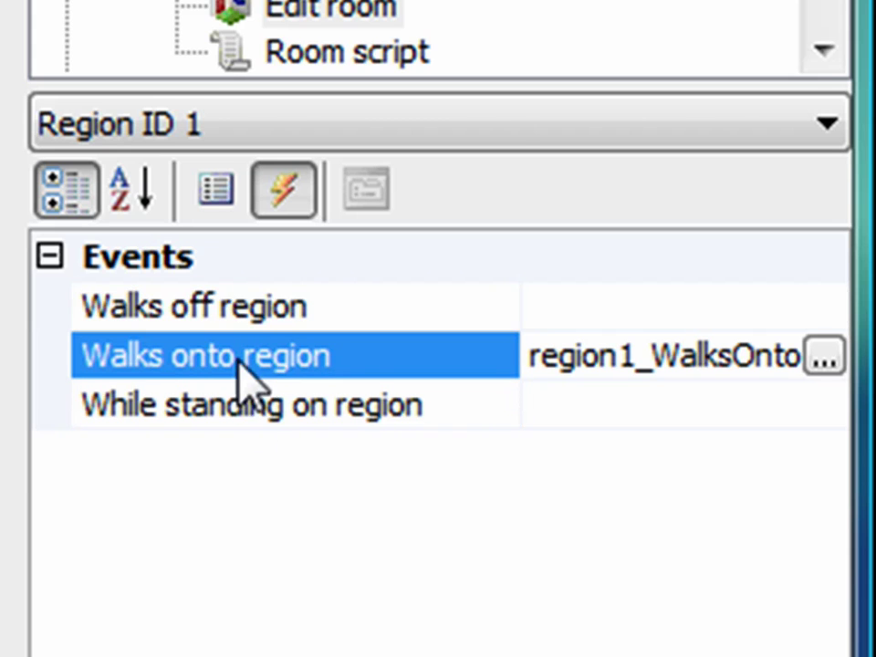
left_click(300, 409)
left_click(252, 312)
left_click(253, 351)
left_click(250, 405)
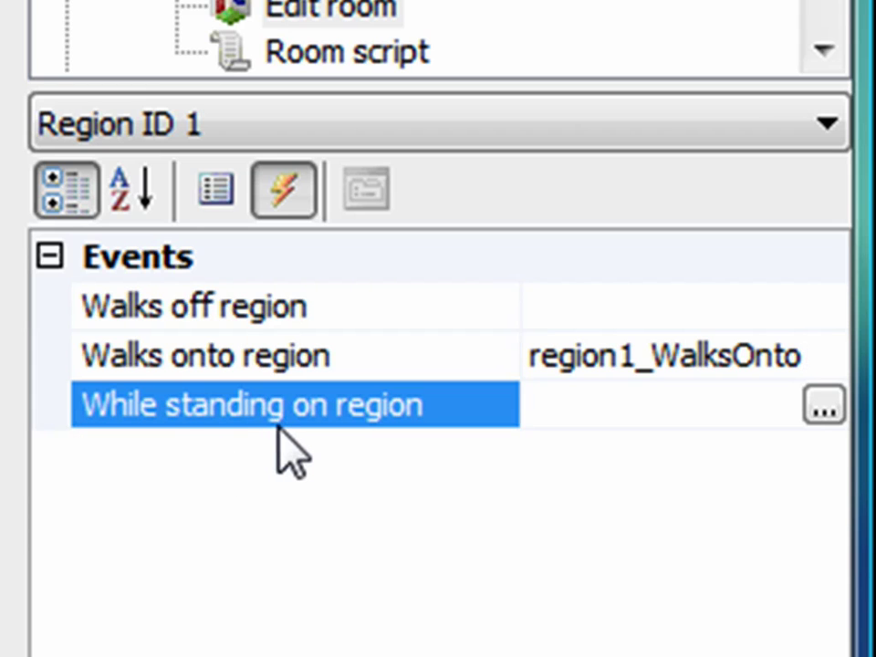